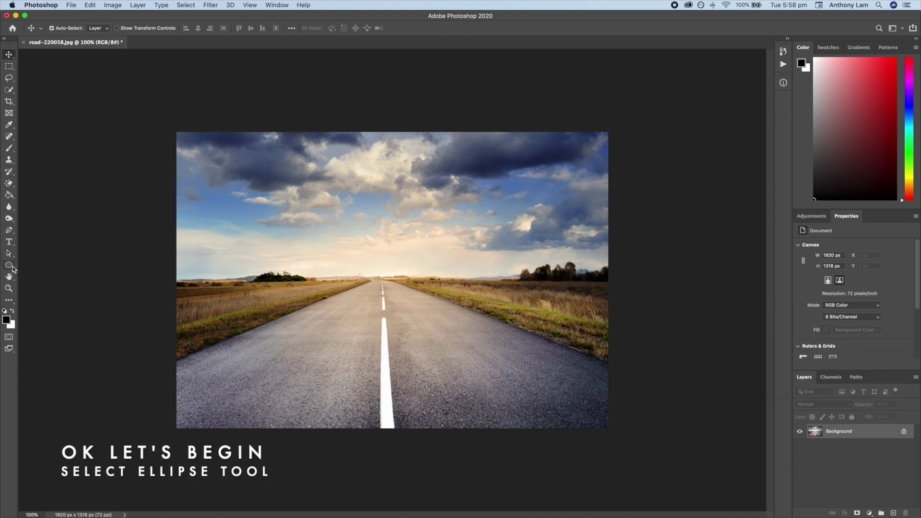
# Draw a 542-pixel black circle and center it over the road's vanishing point.
pyautogui.click(12, 267)
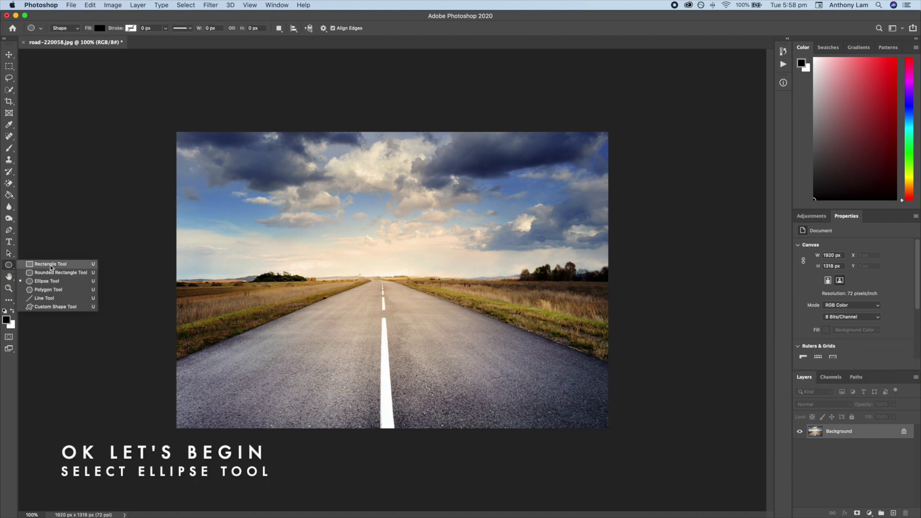
pyautogui.click(55, 282)
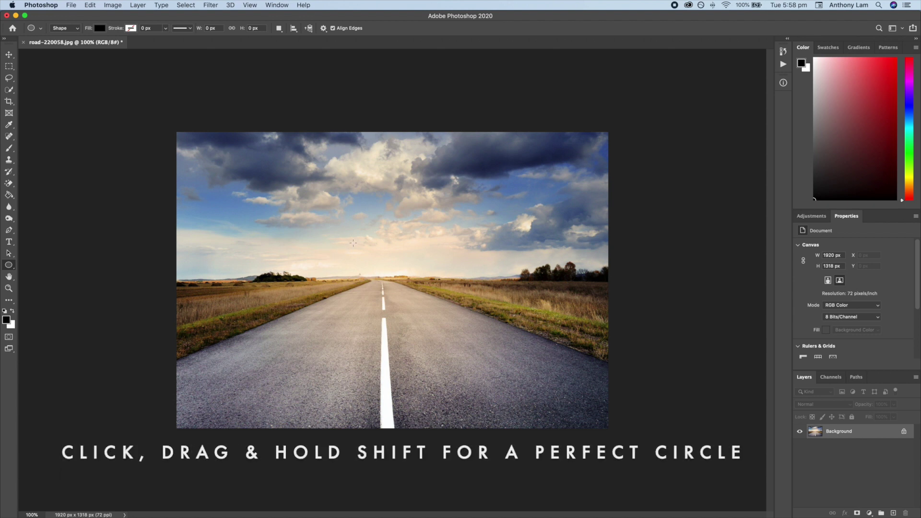
pyautogui.moveTo(348, 237); pyautogui.dragTo(470, 359)
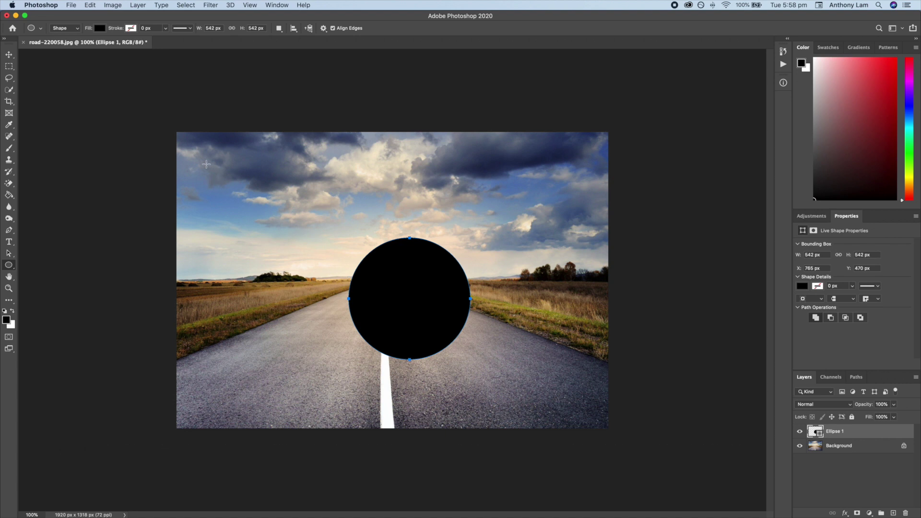
pyautogui.press('v')
pyautogui.moveTo(411, 291); pyautogui.dragTo(389, 269)
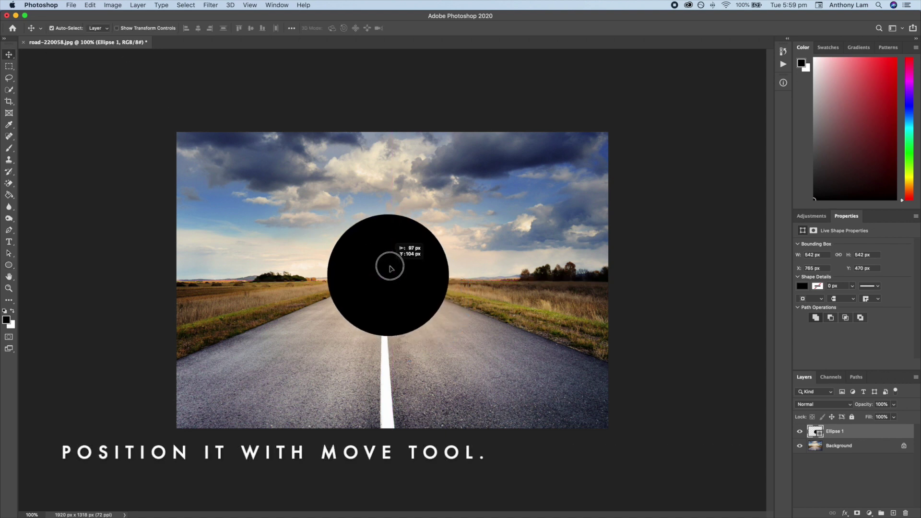
pyautogui.moveTo(389, 269); pyautogui.dragTo(391, 267)
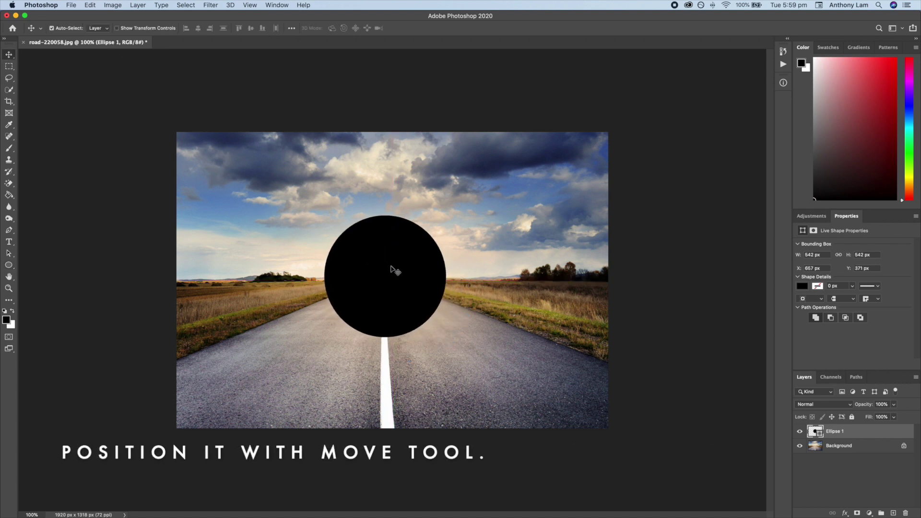
# Duplicate the Background road photo and place the copy above the Ellipse 1 layer.
pyautogui.click(833, 448)
pyautogui.moveTo(833, 449); pyautogui.dragTo(890, 516)
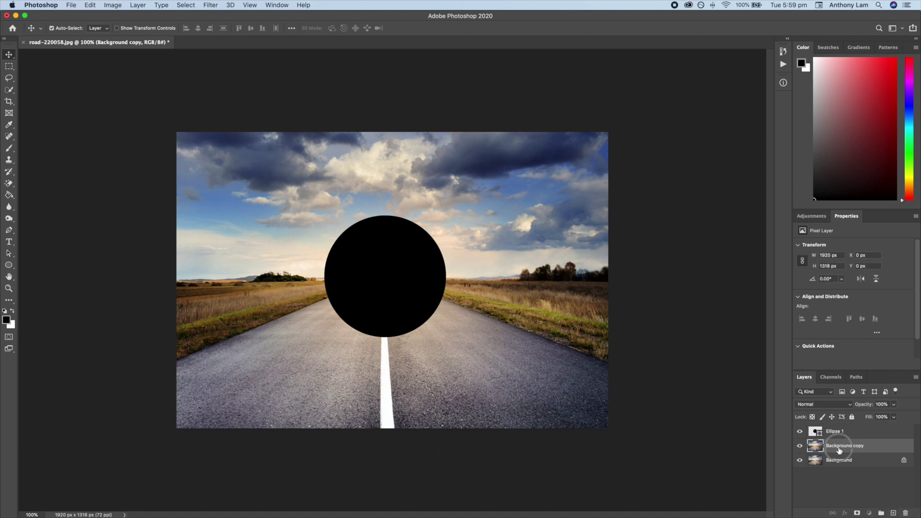
pyautogui.moveTo(839, 452); pyautogui.dragTo(837, 432)
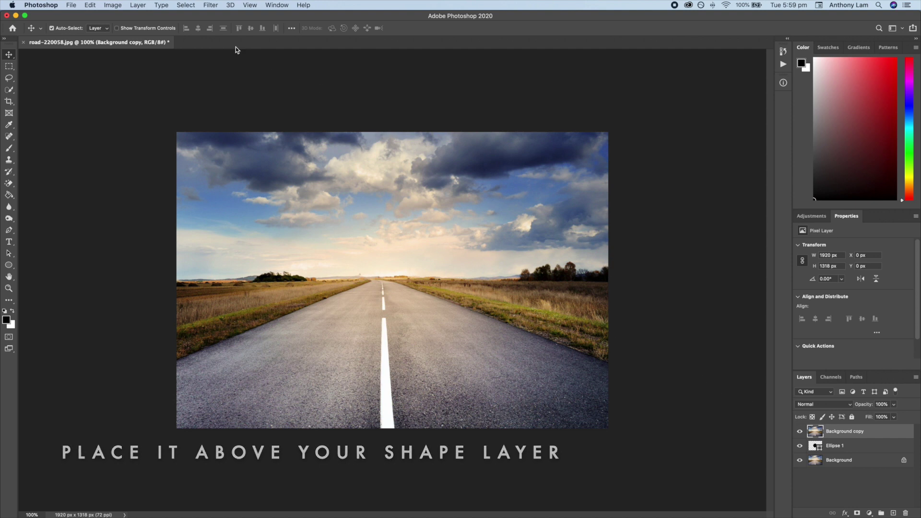
# Apply a 100% Spherize distortion to the Background copy layer.
pyautogui.click(210, 5)
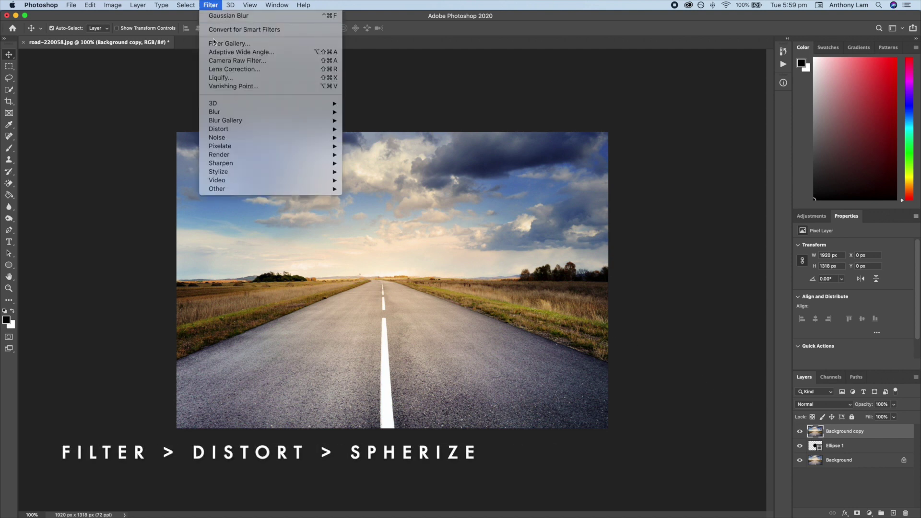
pyautogui.moveTo(219, 129)
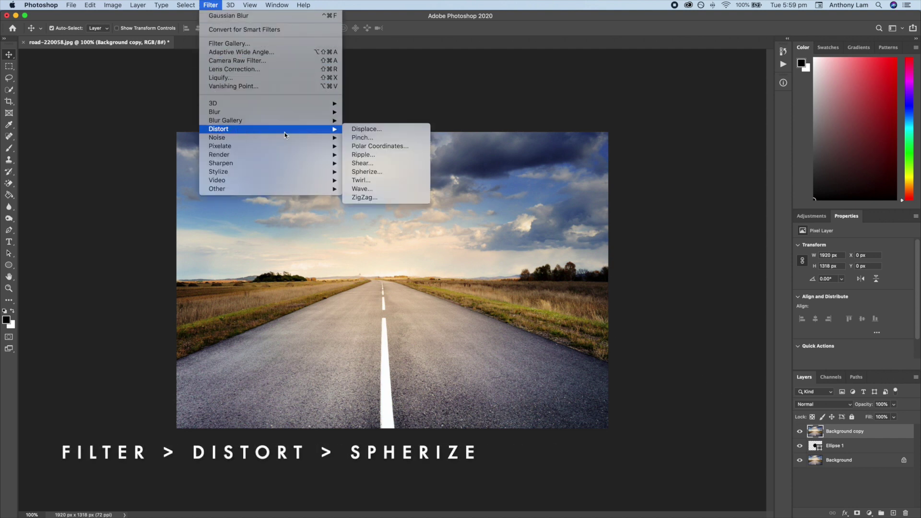
pyautogui.click(369, 173)
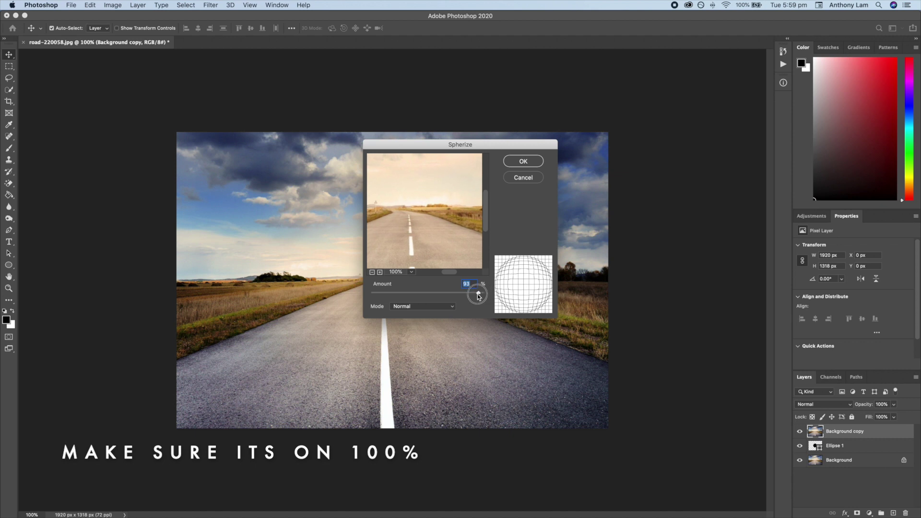
pyautogui.click(516, 163)
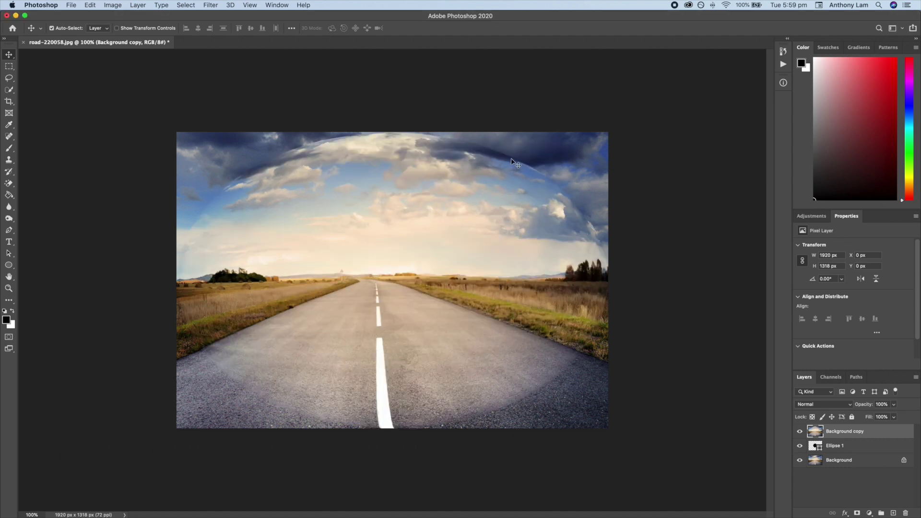
# Clip the spherized Background copy to the circle and scale it down to fit inside it.
pyautogui.rightClick(876, 431)
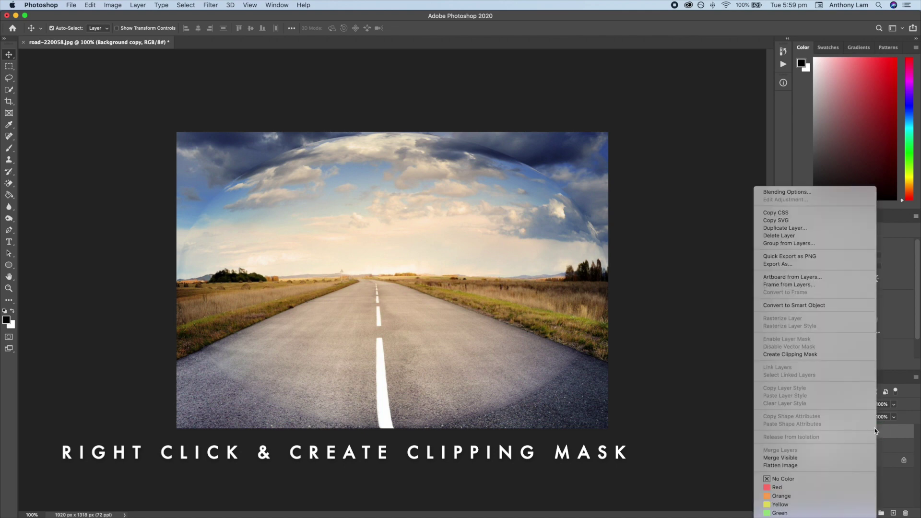
pyautogui.click(810, 356)
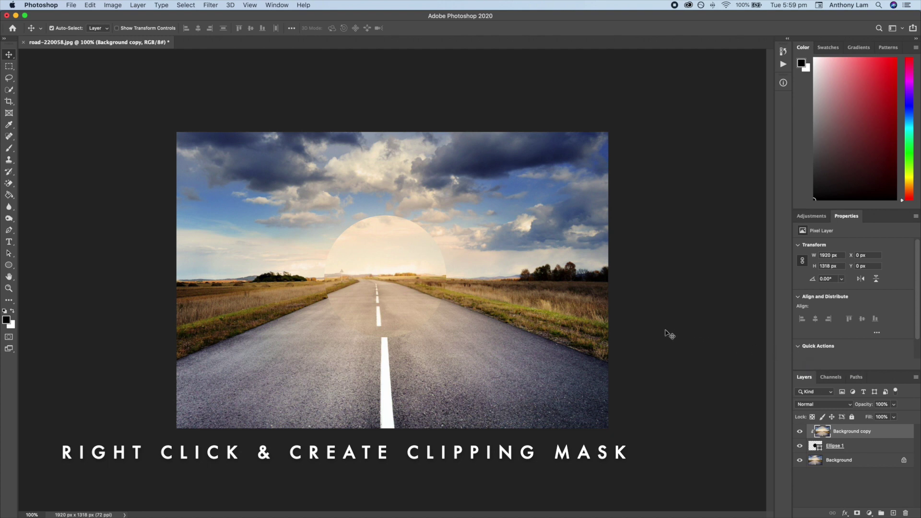
pyautogui.press('super+t')
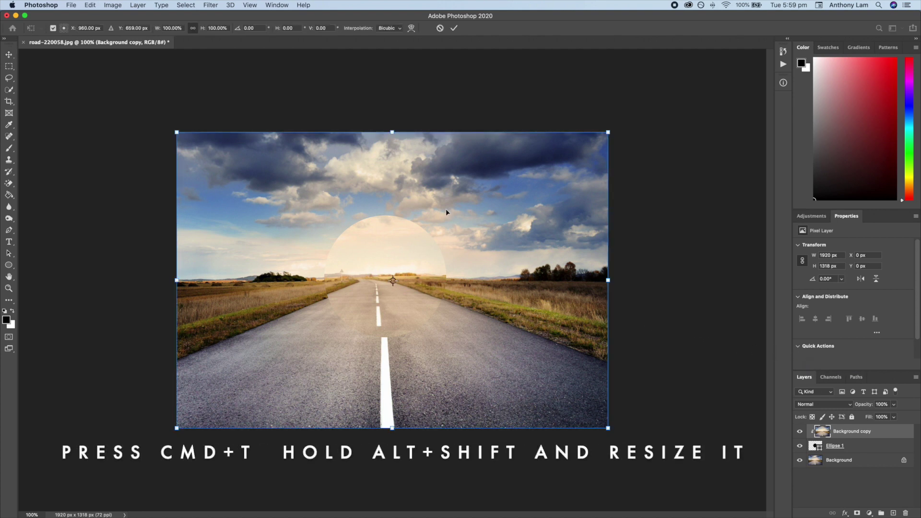
pyautogui.moveTo(608, 280); pyautogui.dragTo(446, 280)
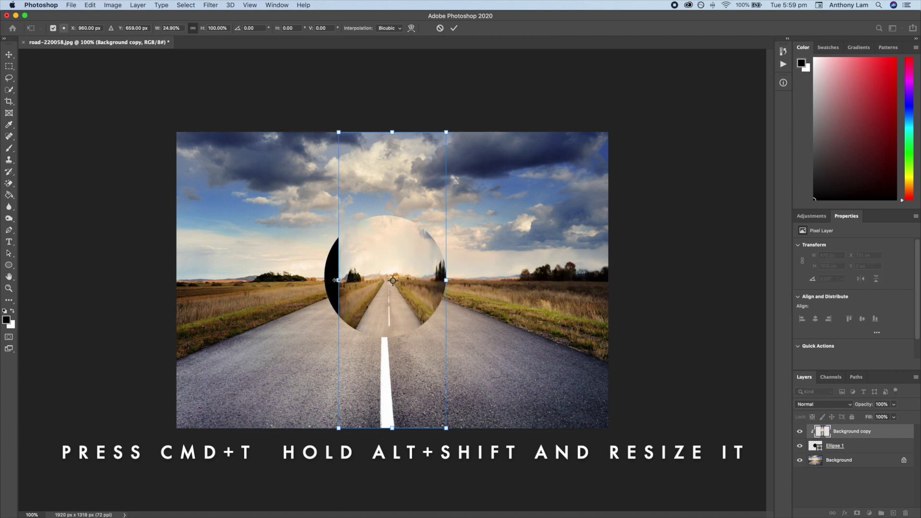
pyautogui.moveTo(335, 280); pyautogui.dragTo(324, 280)
pyautogui.moveTo(385, 132); pyautogui.dragTo(385, 218)
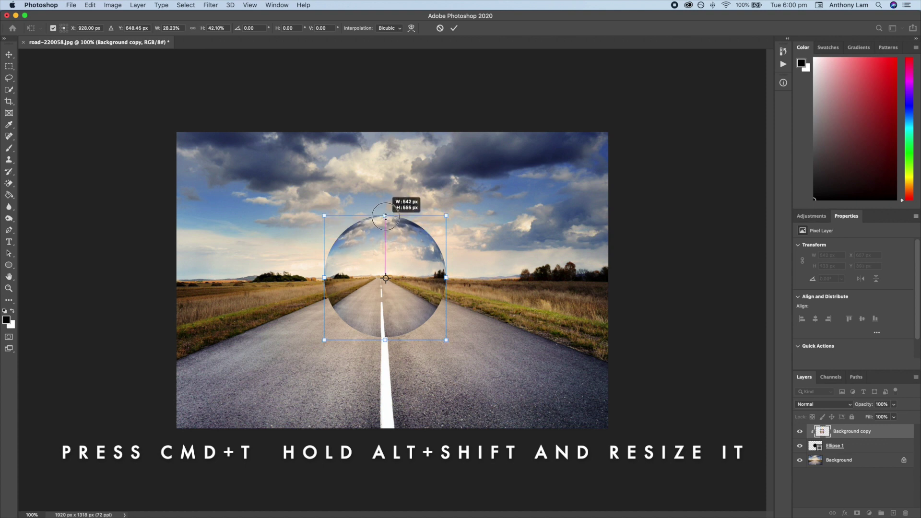
pyautogui.click(454, 28)
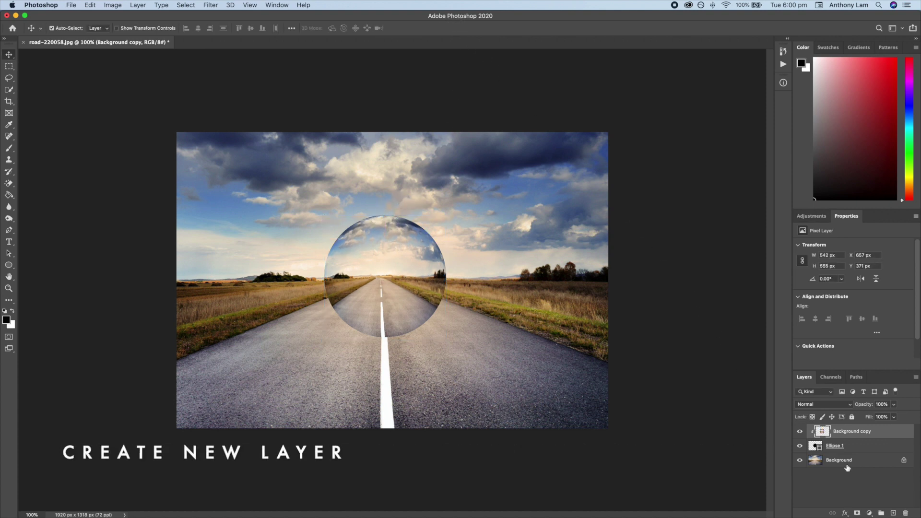
# Add a new layer clipped to the sphere and brush dark shading on its lower-left edge.
pyautogui.click(894, 514)
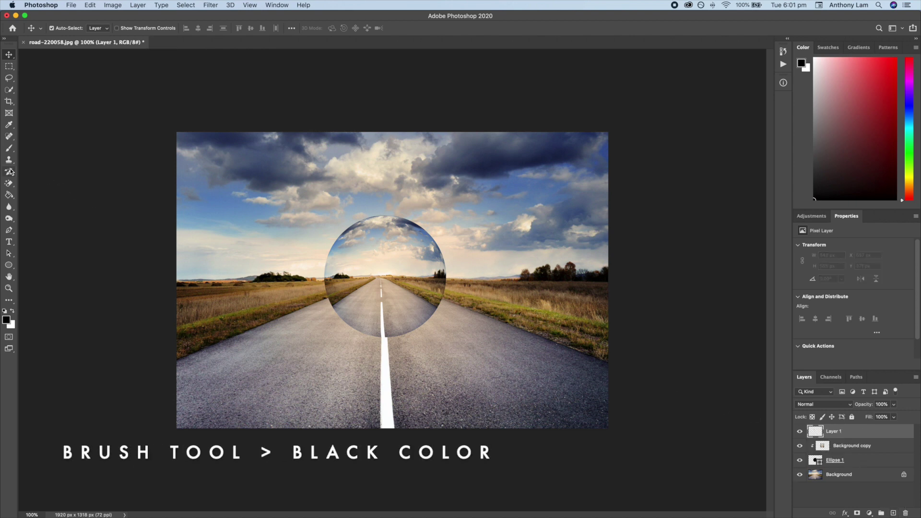
pyautogui.click(10, 150)
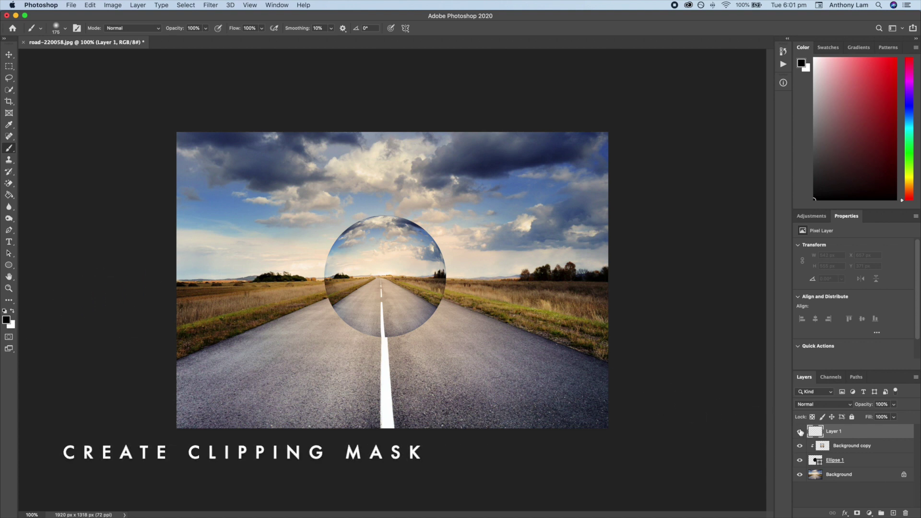
pyautogui.rightClick(870, 433)
pyautogui.click(811, 356)
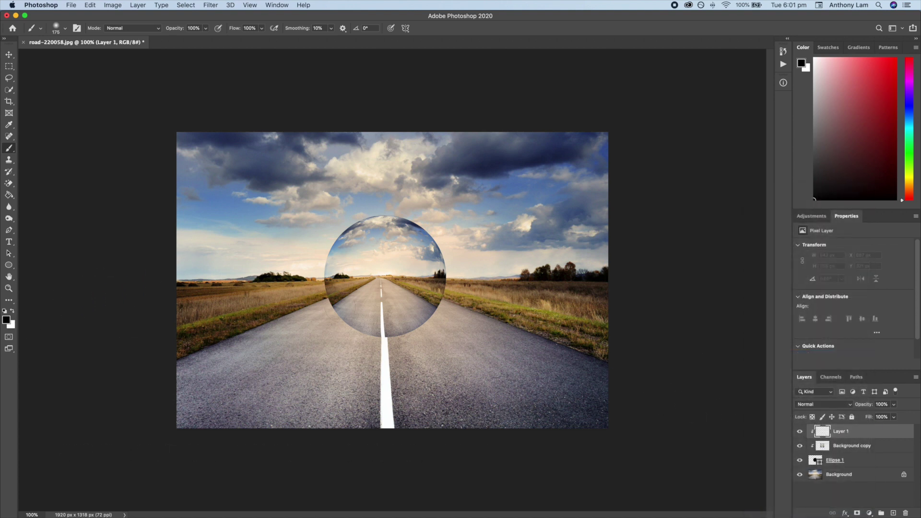
pyautogui.moveTo(358, 319)
pyautogui.mouseDown()
pyautogui.moveTo(347, 338)
pyautogui.moveTo(341, 331)
pyautogui.mouseUp()
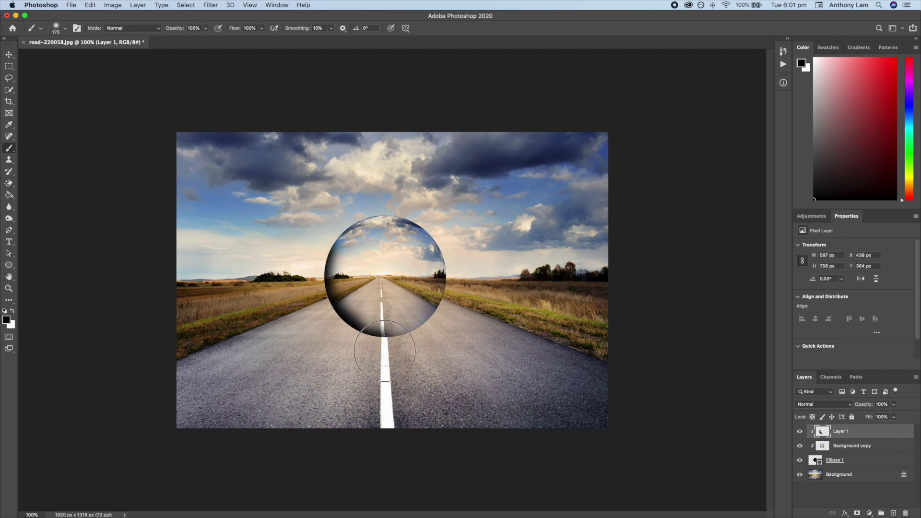
# Set the shading layer to Soft Light blend mode at 83% opacity.
pyautogui.click(811, 404)
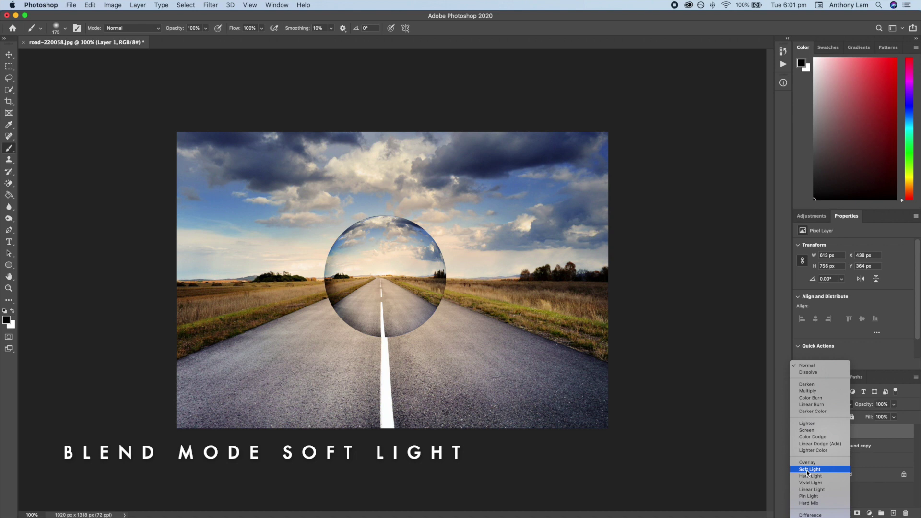
pyautogui.click(808, 469)
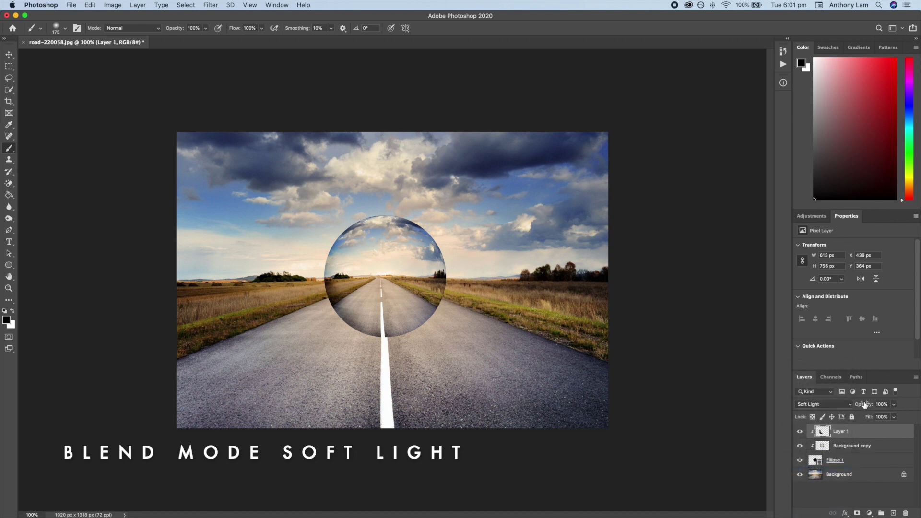
pyautogui.moveTo(861, 408); pyautogui.dragTo(838, 407)
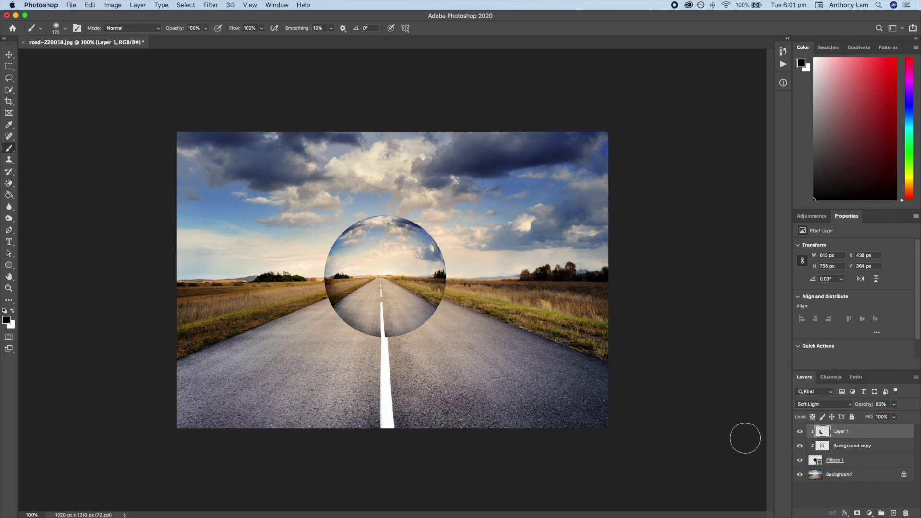
# Paint a large soft black blob on a new Shadow layer and squash it flat.
pyautogui.click(893, 513)
pyautogui.write('Shadow')
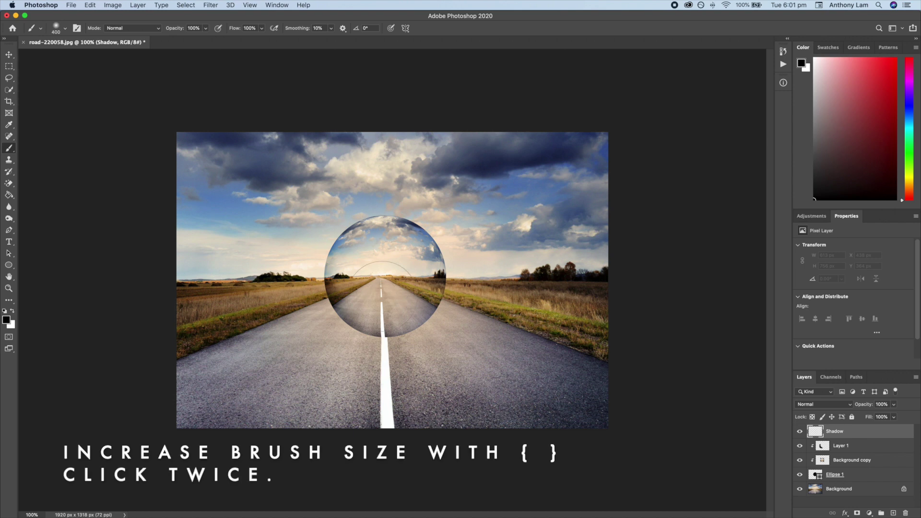
pyautogui.click(386, 281)
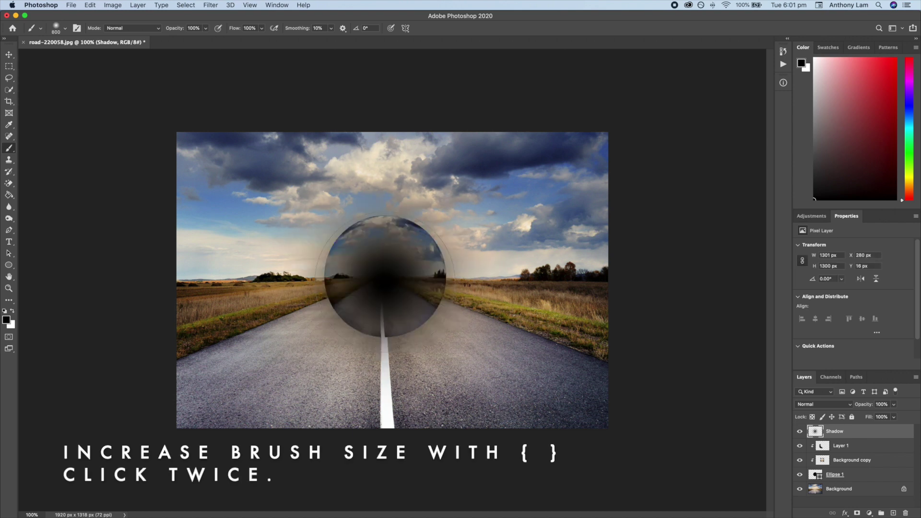
pyautogui.hotkey('ctrl', 't')
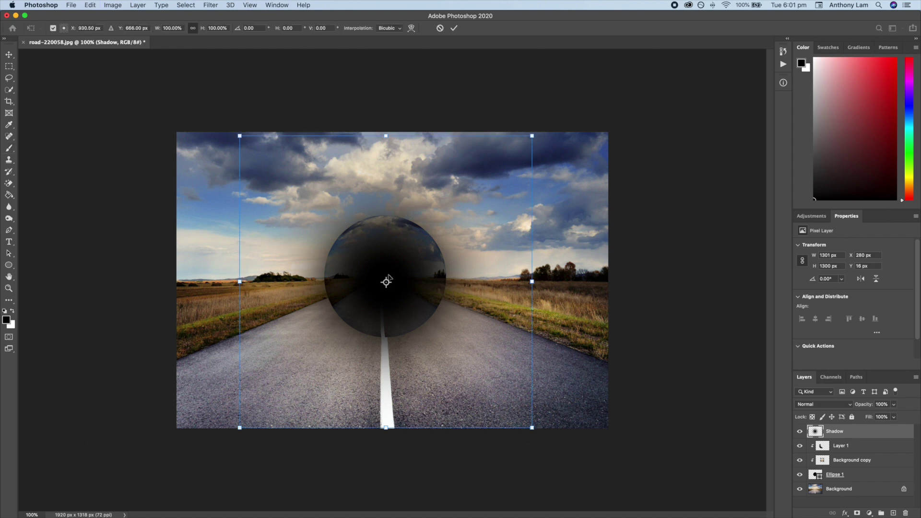
pyautogui.moveTo(386, 136); pyautogui.dragTo(373, 378)
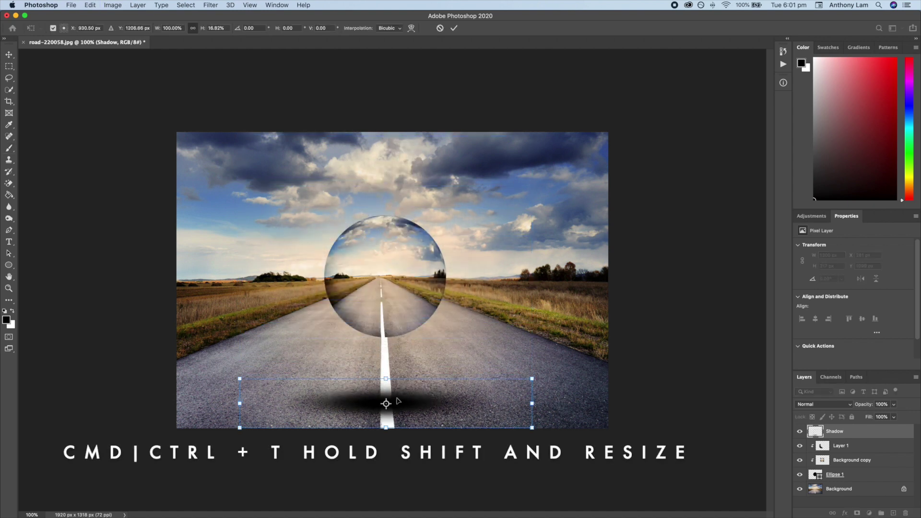
# Position the flattened shadow beneath the sphere and set its blend mode to Multiply.
pyautogui.moveTo(411, 410); pyautogui.dragTo(408, 396)
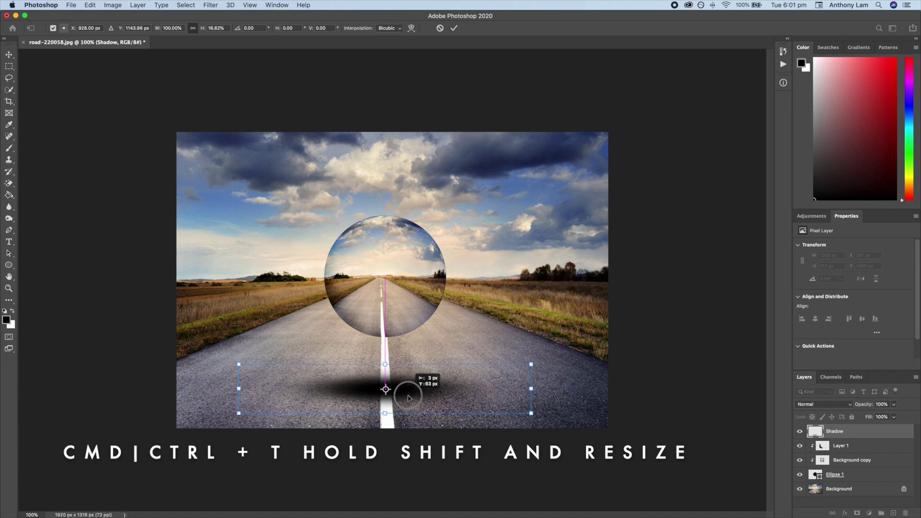
pyautogui.click(454, 27)
pyautogui.press('b')
pyautogui.click(827, 404)
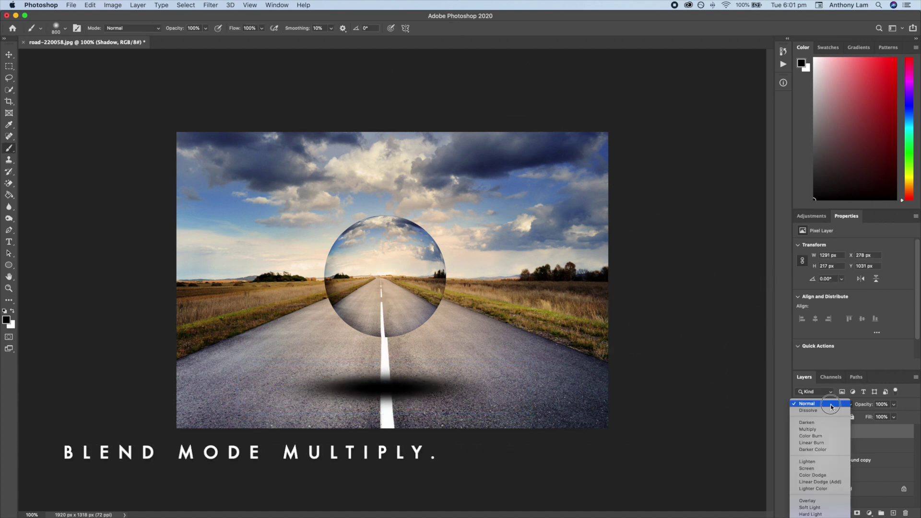
pyautogui.click(825, 429)
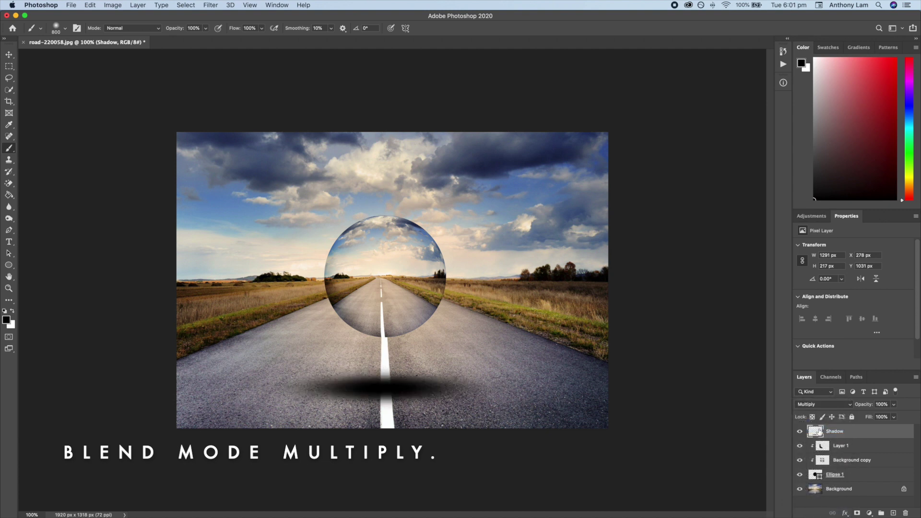
# Soften the Shadow layer with a Gaussian Blur of about 20 pixels.
pyautogui.click(210, 5)
pyautogui.moveTo(214, 111)
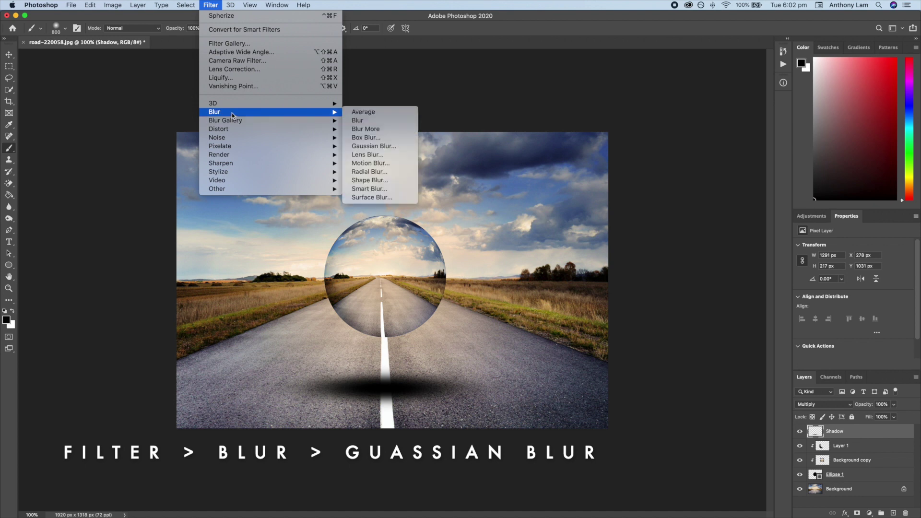
pyautogui.click(374, 146)
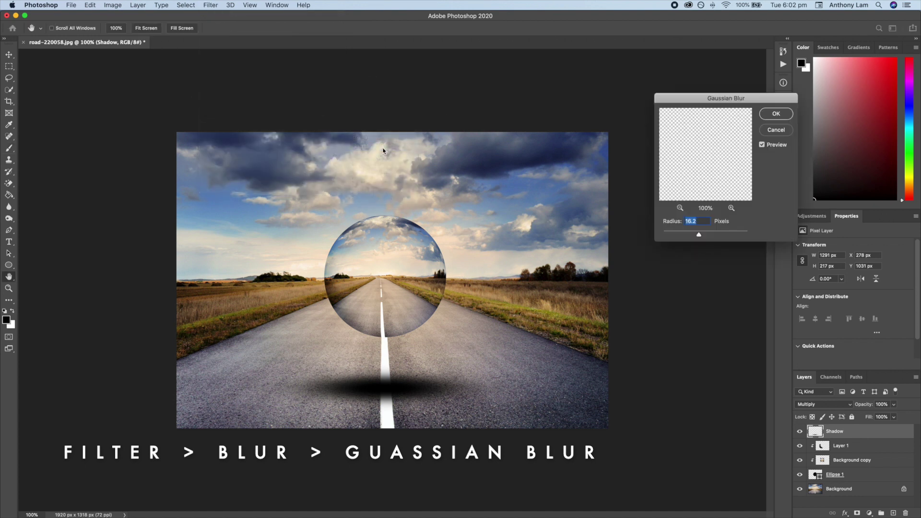
pyautogui.moveTo(699, 234); pyautogui.dragTo(697, 237)
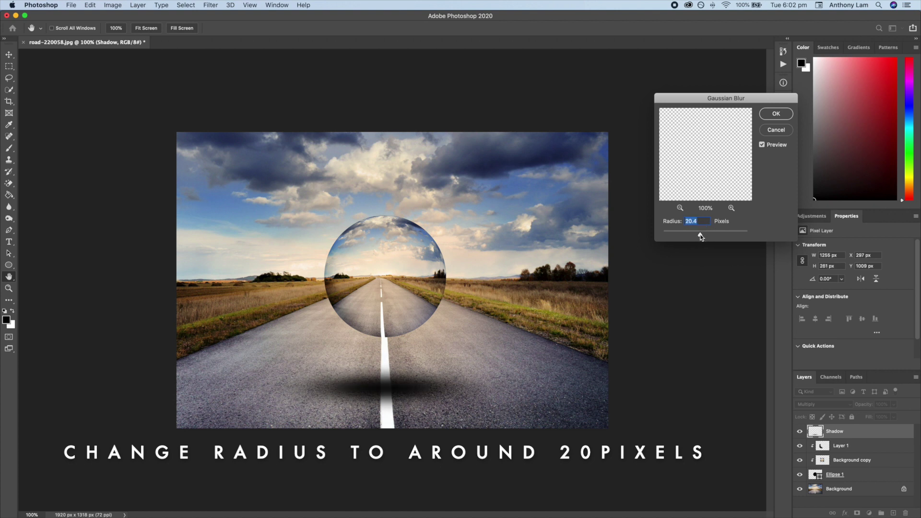
pyautogui.click(776, 114)
pyautogui.press('b')
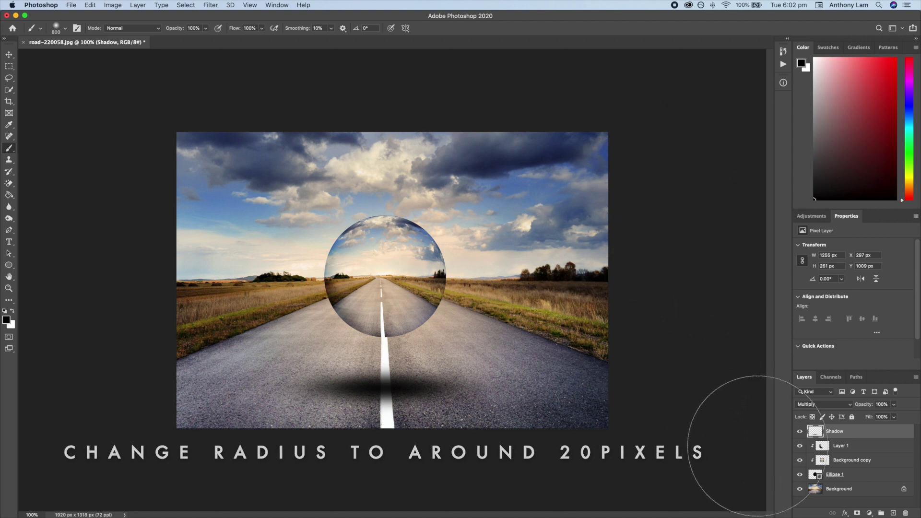
pyautogui.click(831, 491)
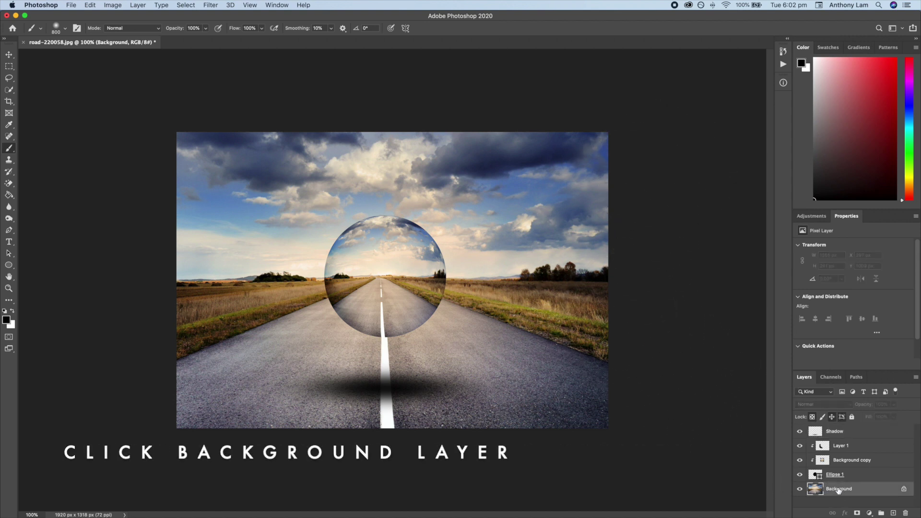
# Apply a Tilt-Shift blur of about 8 pixels to the Background photo, keeping the horizon sharp.
pyautogui.click(212, 5)
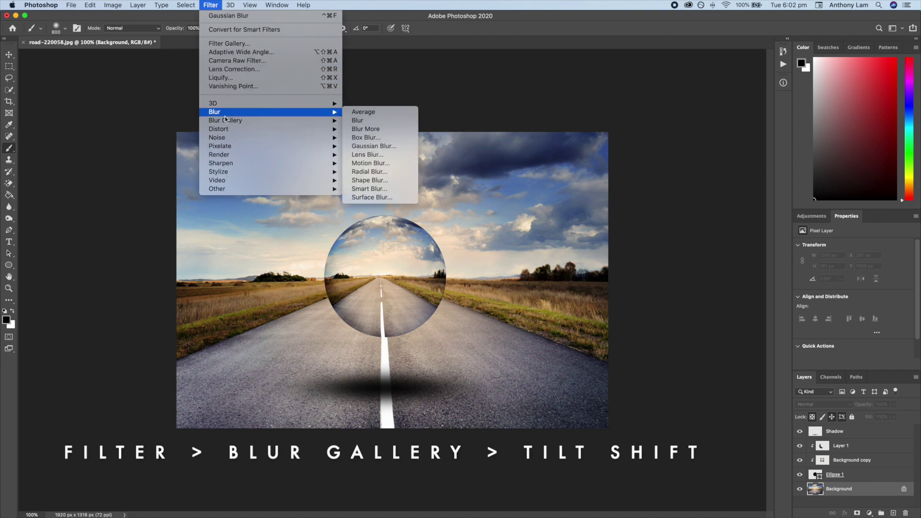
pyautogui.moveTo(226, 120)
pyautogui.click(352, 139)
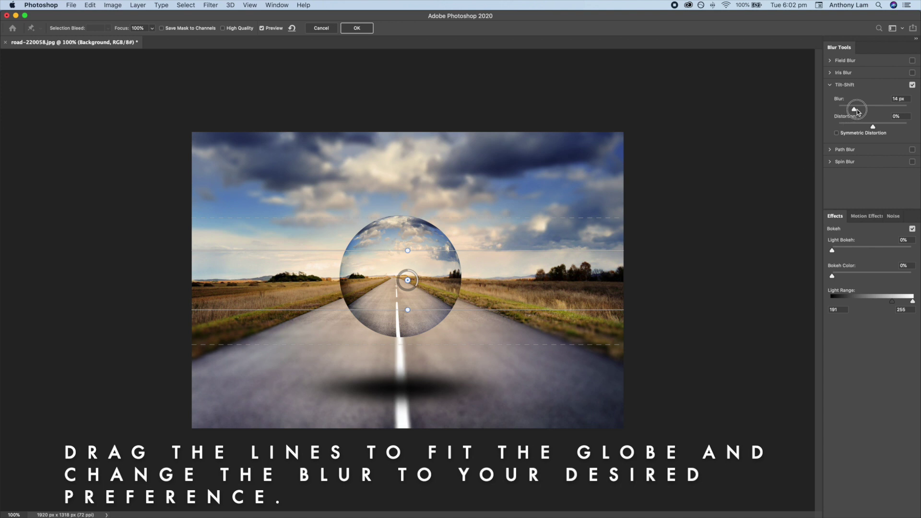
pyautogui.moveTo(864, 110); pyautogui.dragTo(851, 113)
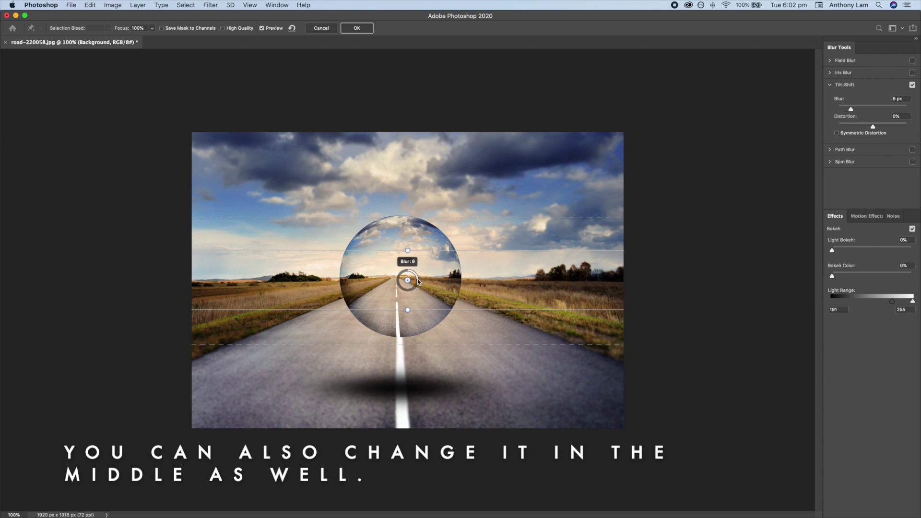
pyautogui.click(358, 28)
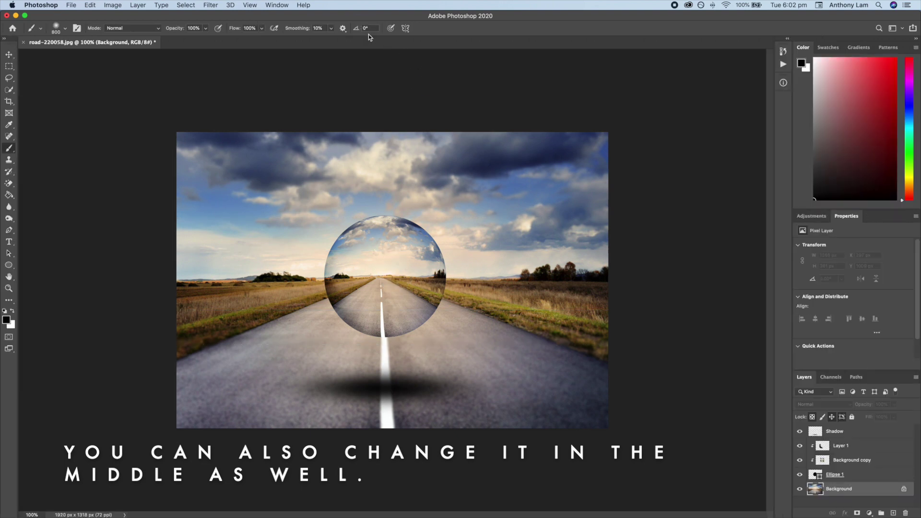